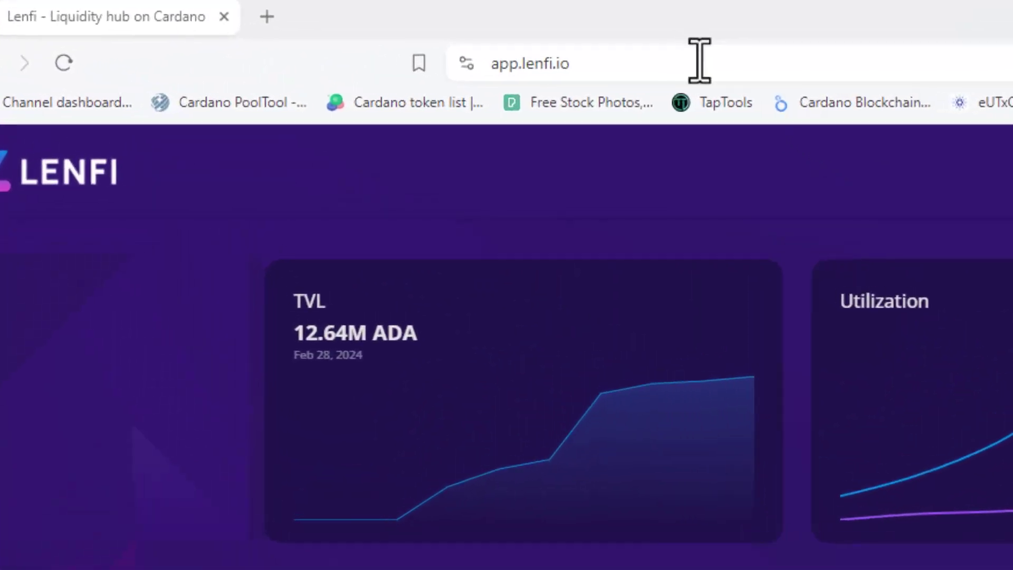
- Navigate to the 'Platform use cases' page of the Lenfi documentation
left_click(348, 34)
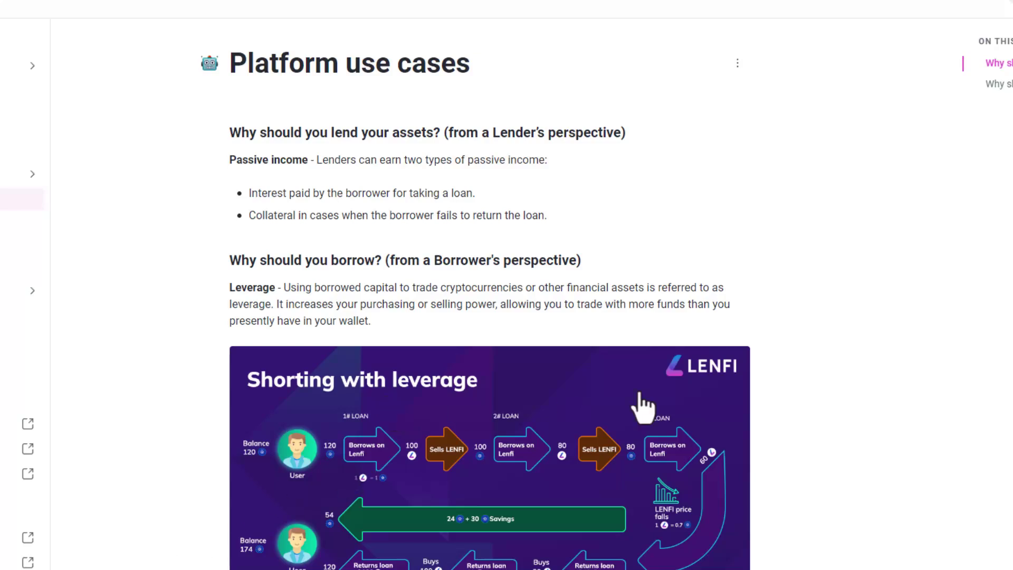
- Scroll through the leverage, Shorting and Longing examples on the Platform use cases page
scroll(489, 300, "down", 1)
scroll(490, 300, "down", 1)
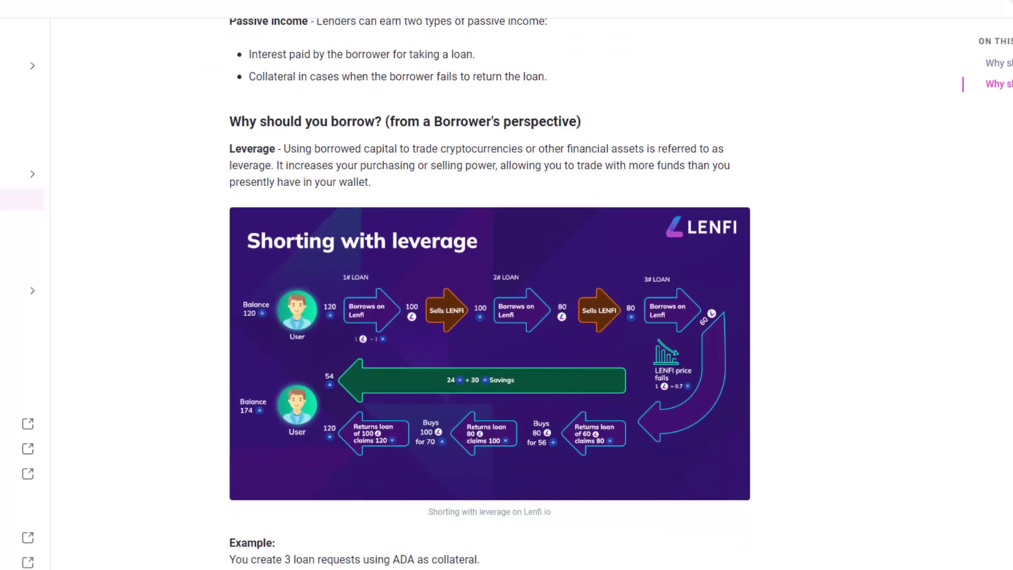
scroll(490, 301, "down", 2)
scroll(490, 301, "down", 3)
scroll(490, 301, "down", 2)
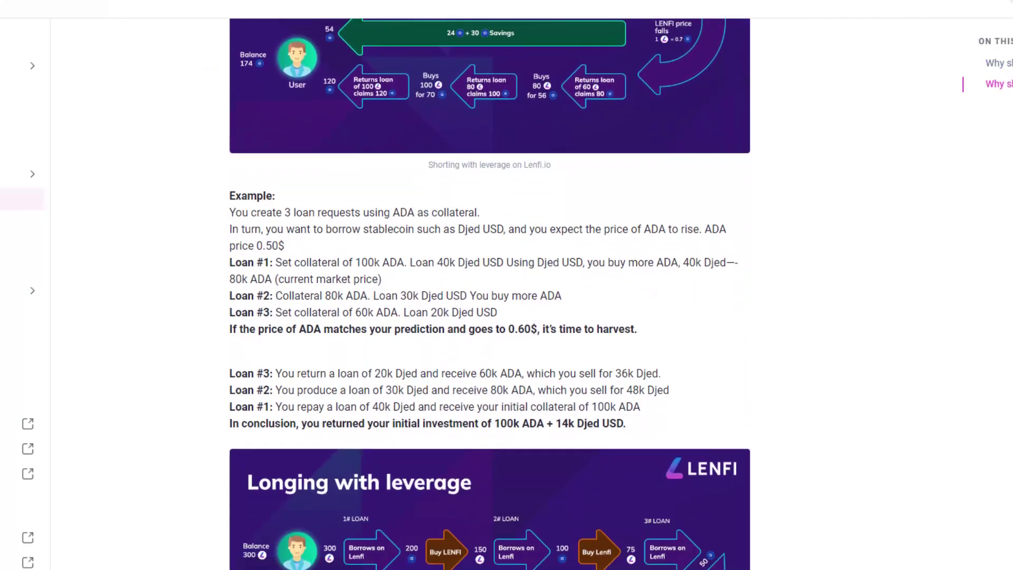
scroll(489, 301, "down", 1)
scroll(489, 300, "down", 1)
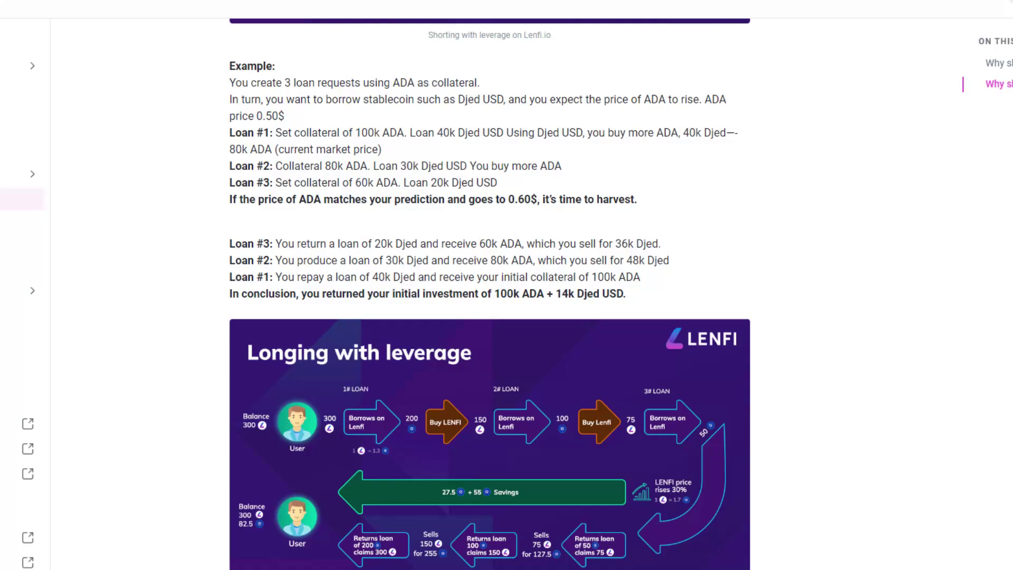
scroll(490, 300, "down", 2)
scroll(489, 300, "down", 1)
scroll(490, 300, "down", 3)
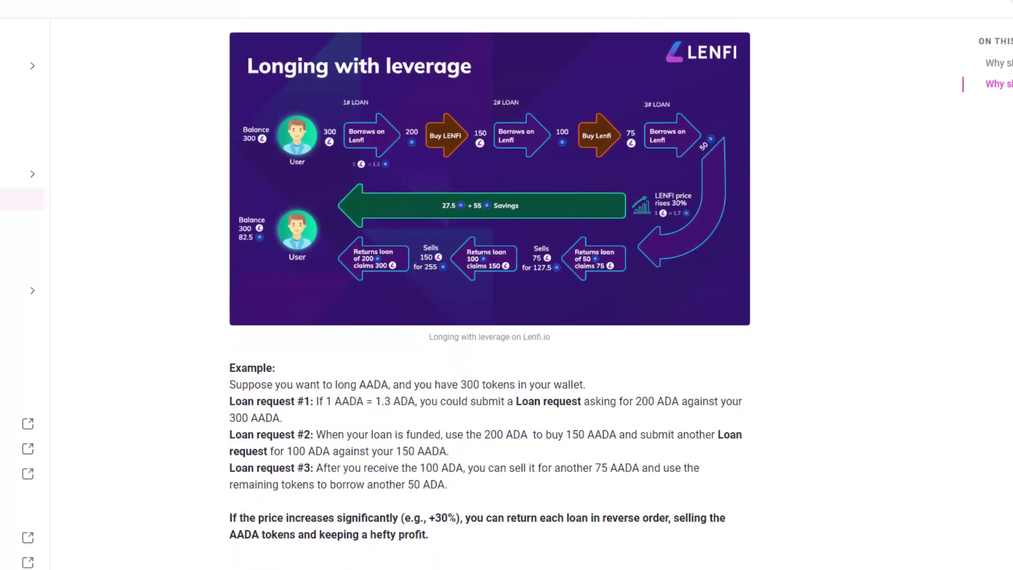
scroll(490, 300, "down", 1)
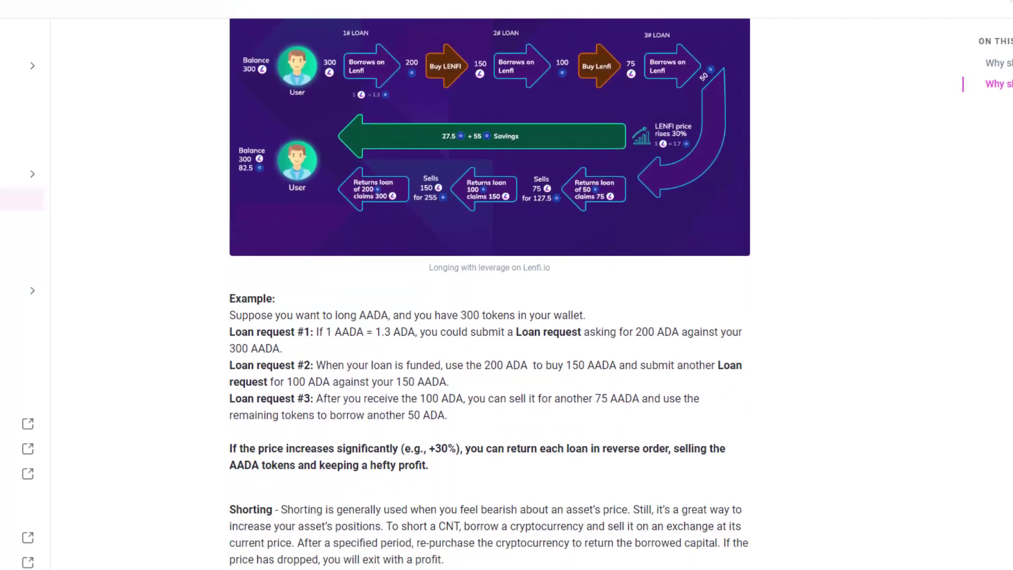
scroll(489, 301, "down", 2)
scroll(489, 300, "down", 1)
scroll(490, 301, "down", 2)
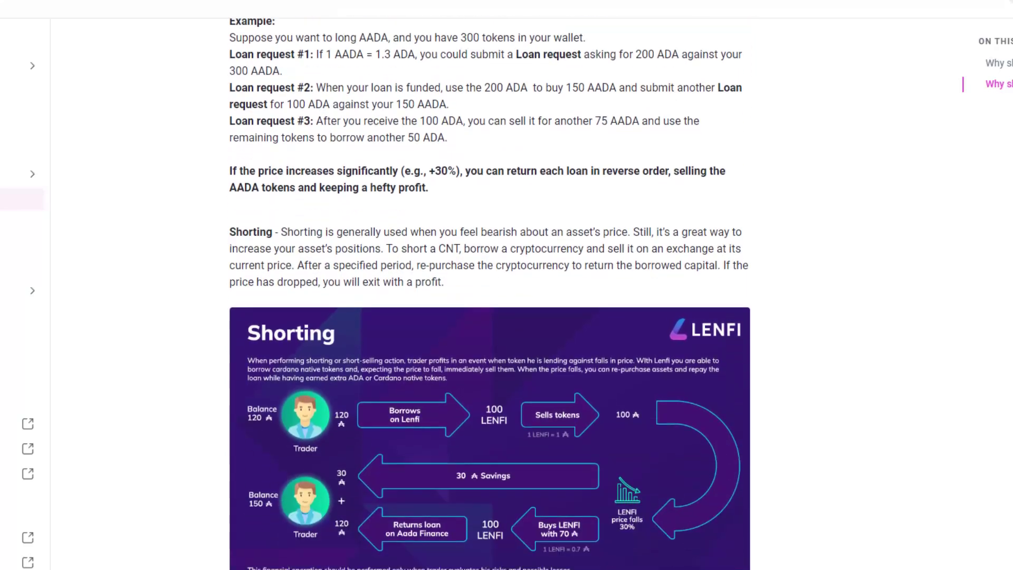
scroll(489, 301, "down", 2)
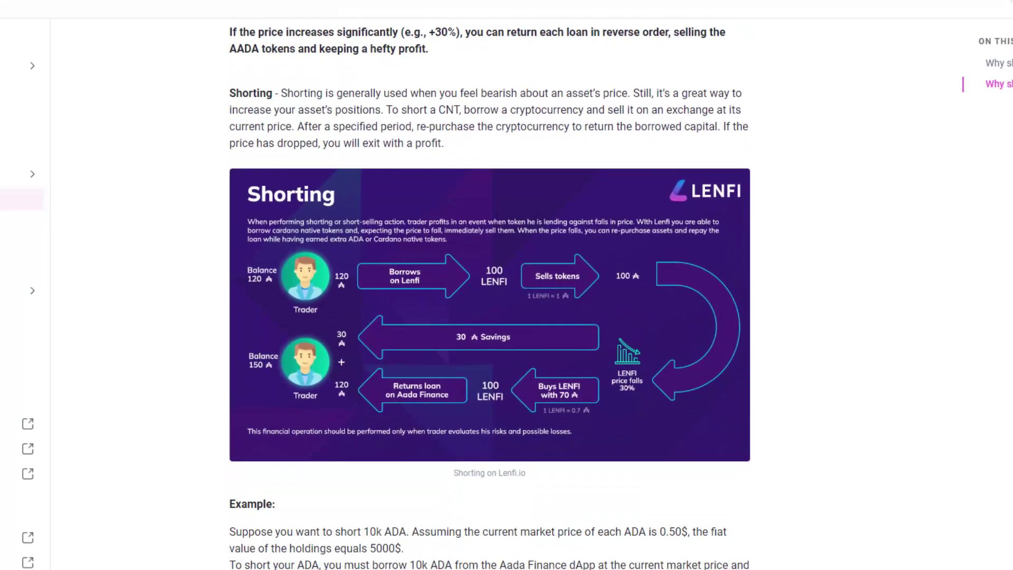
scroll(490, 301, "down", 1)
scroll(490, 301, "down", 1)
scroll(489, 301, "down", 2)
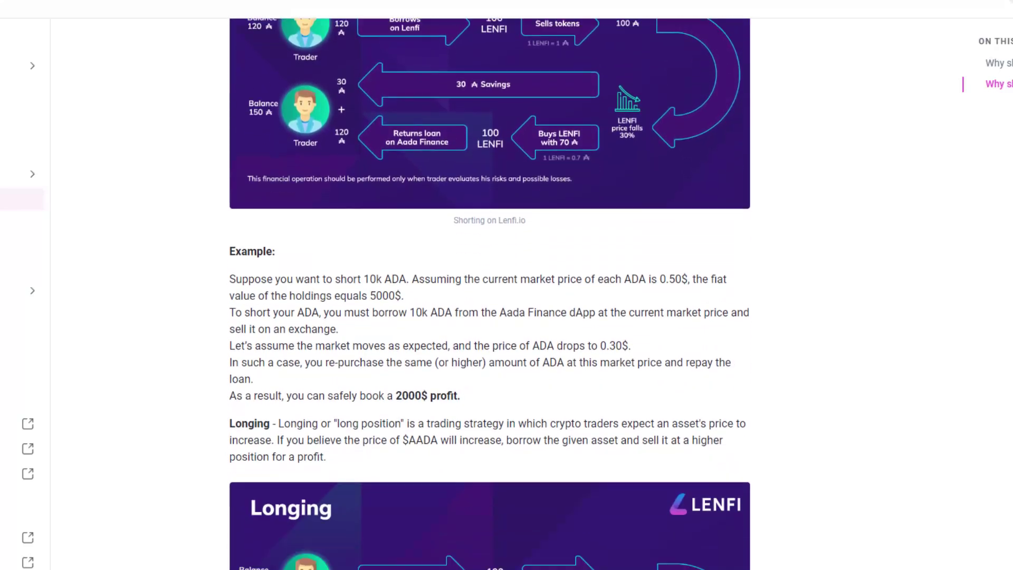
scroll(490, 301, "down", 2)
scroll(489, 301, "down", 1)
scroll(489, 301, "down", 1)
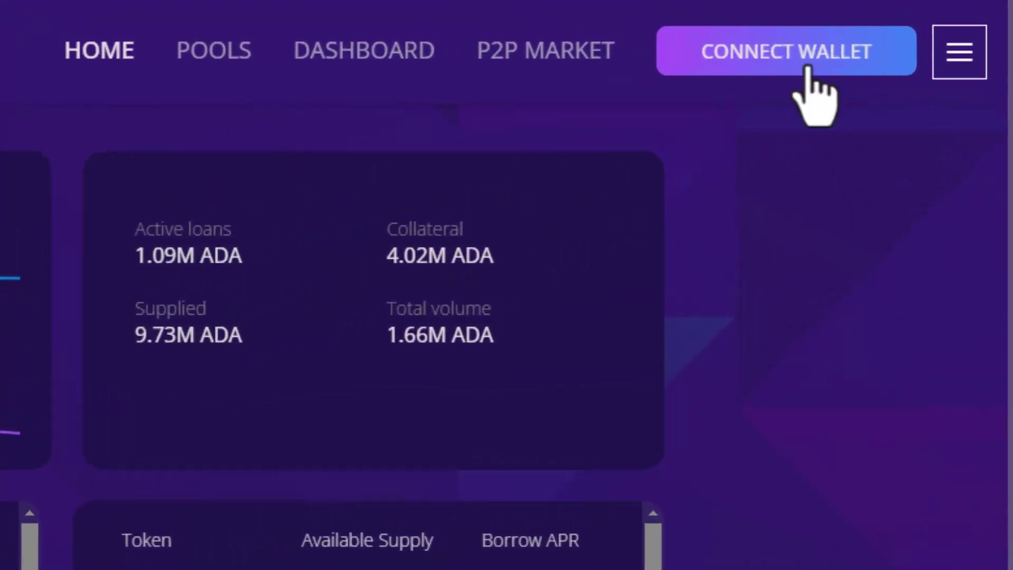
- Tick the connection disclaimer and connect the Nami wallet to Lenfi
left_click(805, 70)
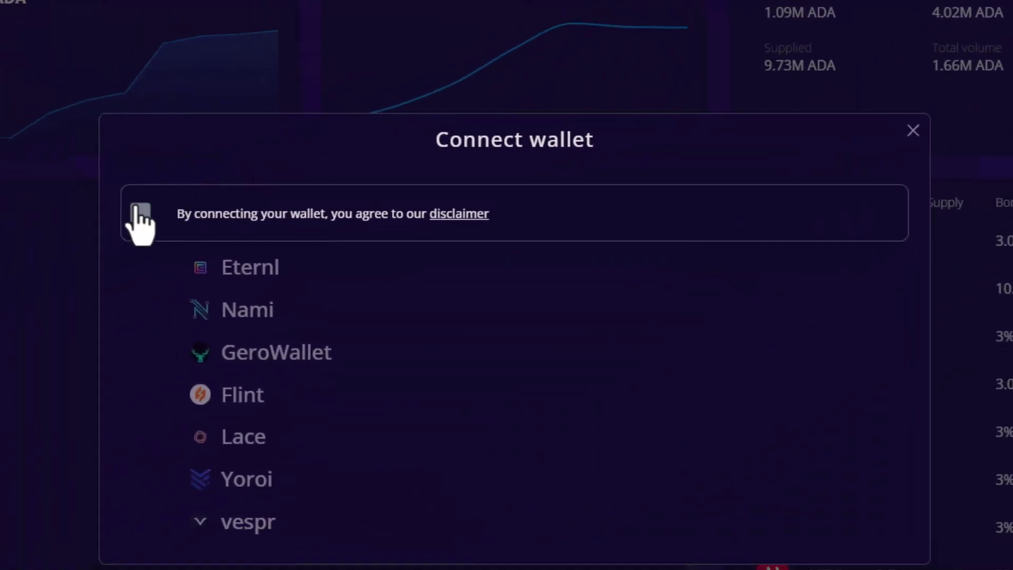
left_click(136, 213)
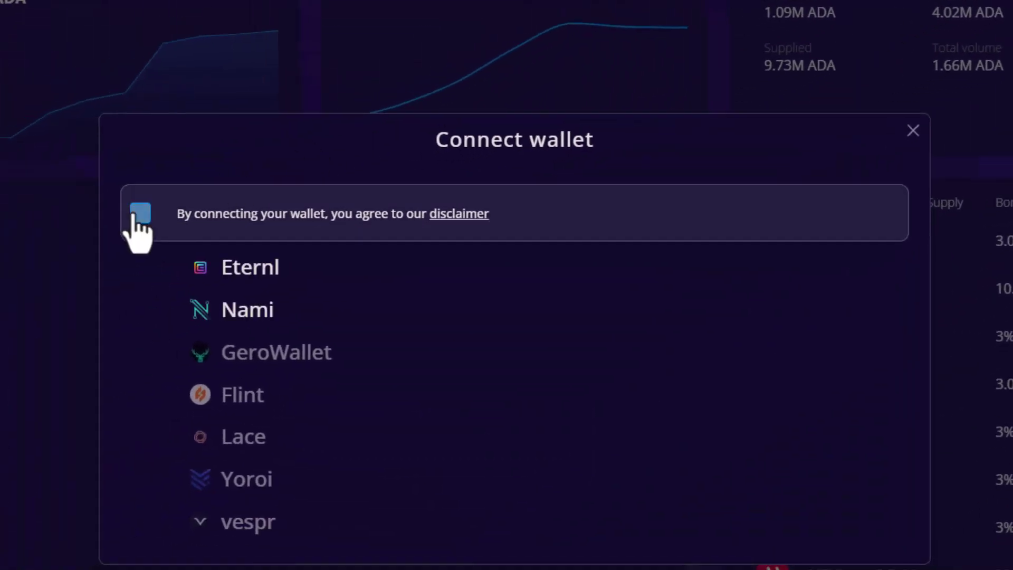
left_click(241, 315)
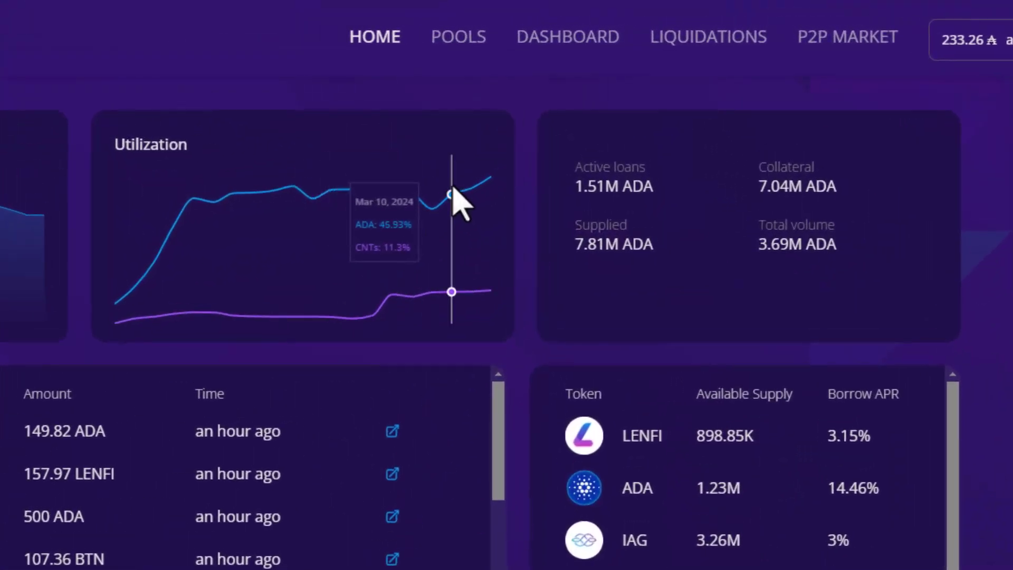
- Open the Pools list and browse the available lending pools
left_click(465, 46)
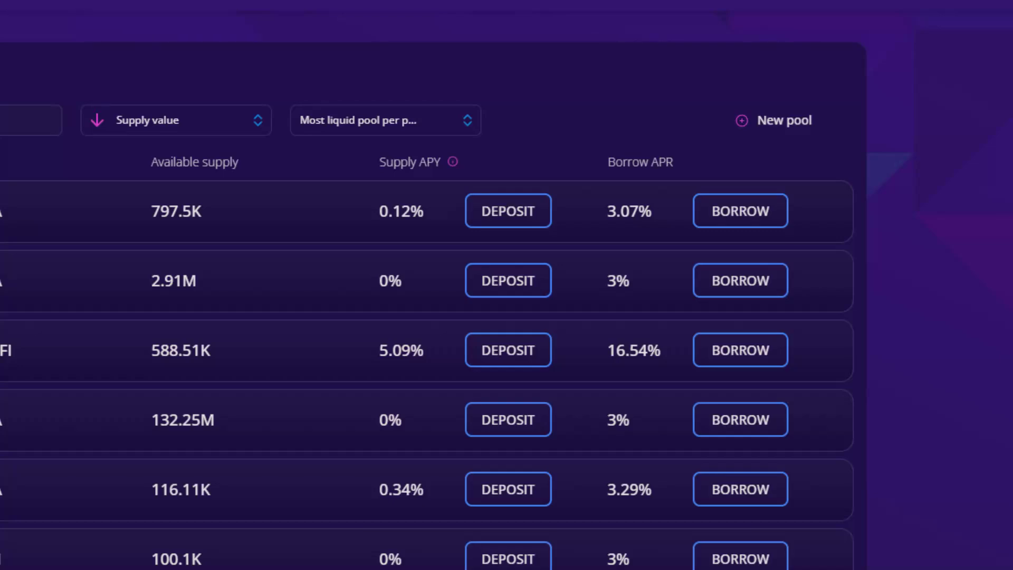
scroll(961, 130, "down", 4)
scroll(957, 132, "down", 2)
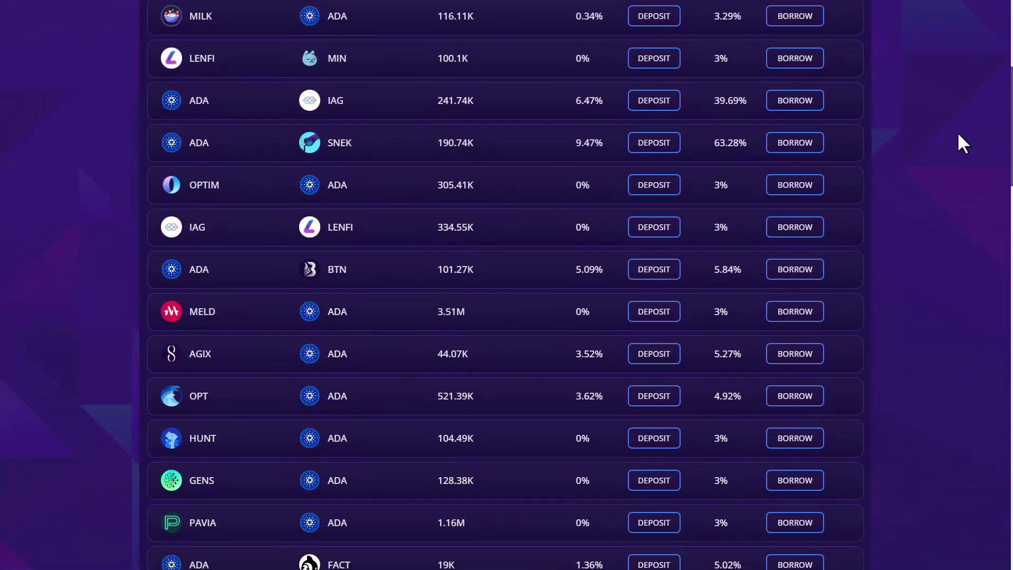
scroll(958, 134, "down", 4)
scroll(958, 135, "down", 3)
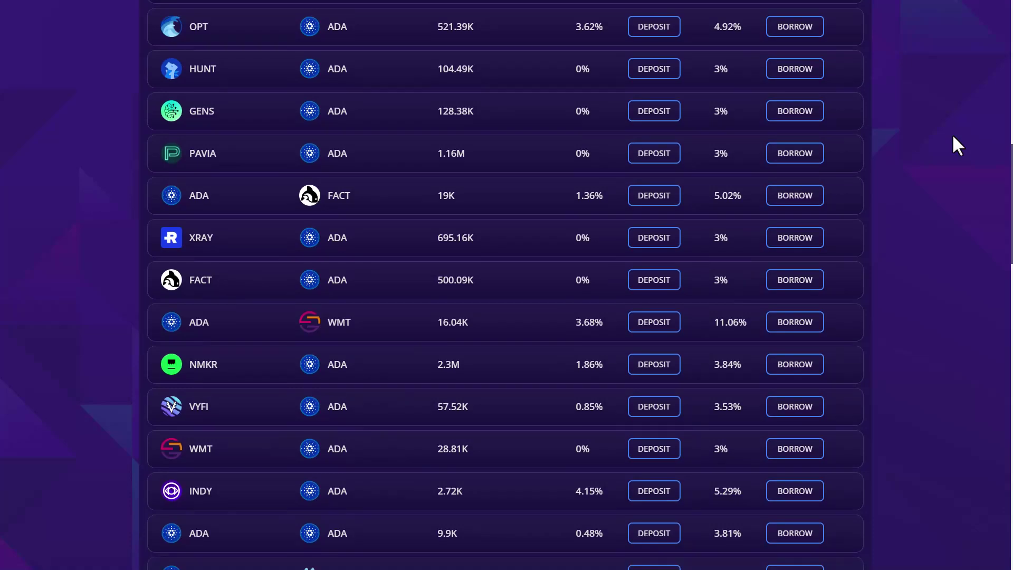
scroll(953, 136, "down", 3)
scroll(953, 136, "up", 3)
scroll(953, 137, "up", 7)
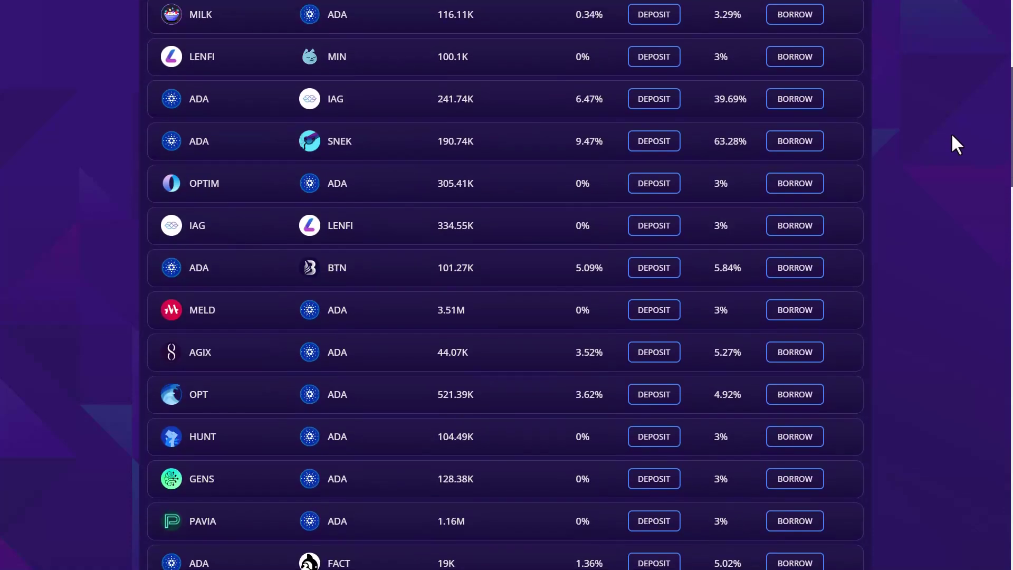
scroll(949, 138, "up", 6)
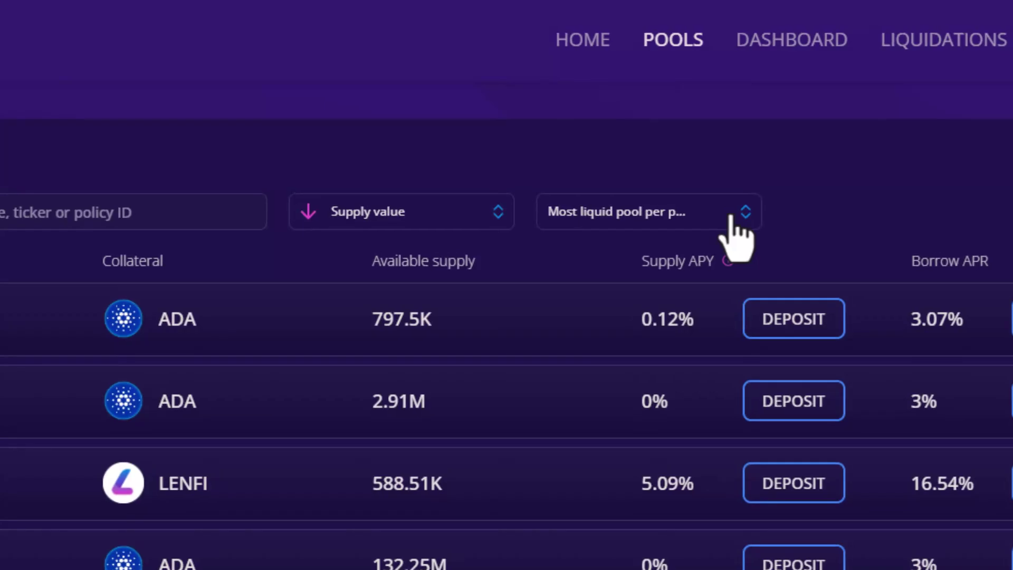
- Turn off the most-liquid filter, expand the ADA / LENFI pool, and open its borrow form
left_click(737, 234)
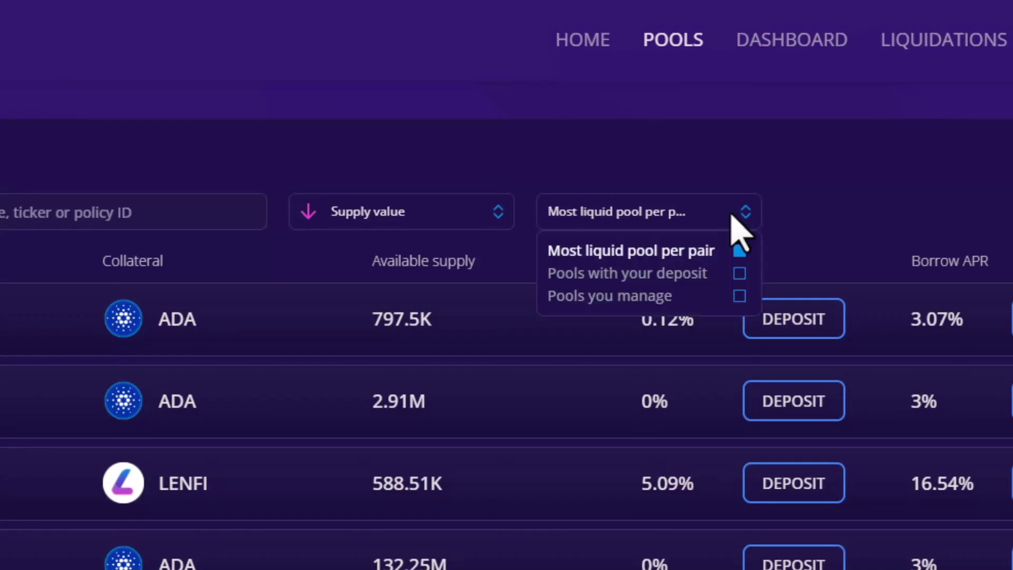
left_click(738, 252)
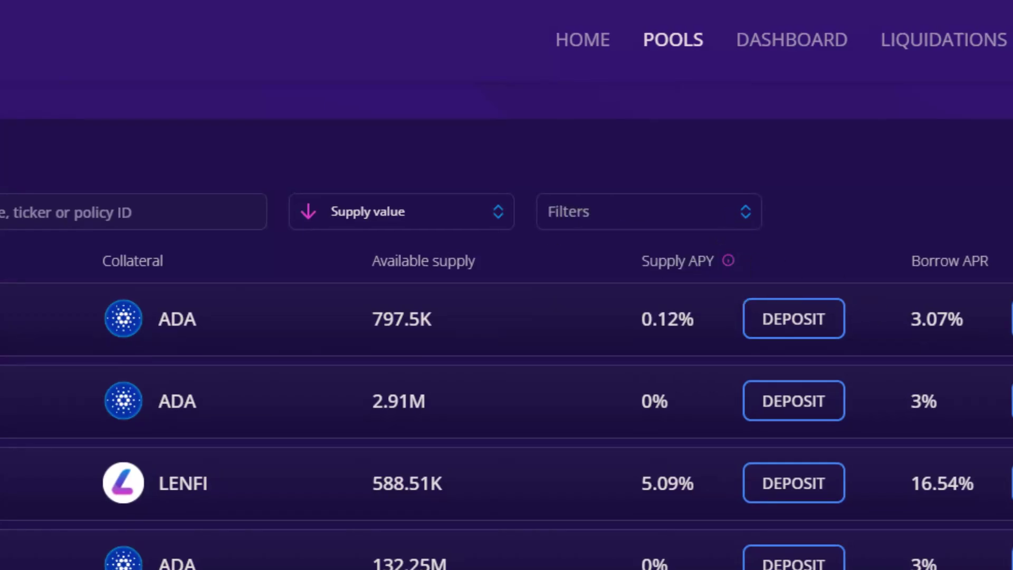
scroll(995, 273, "down", 5)
scroll(930, 242, "down", 3)
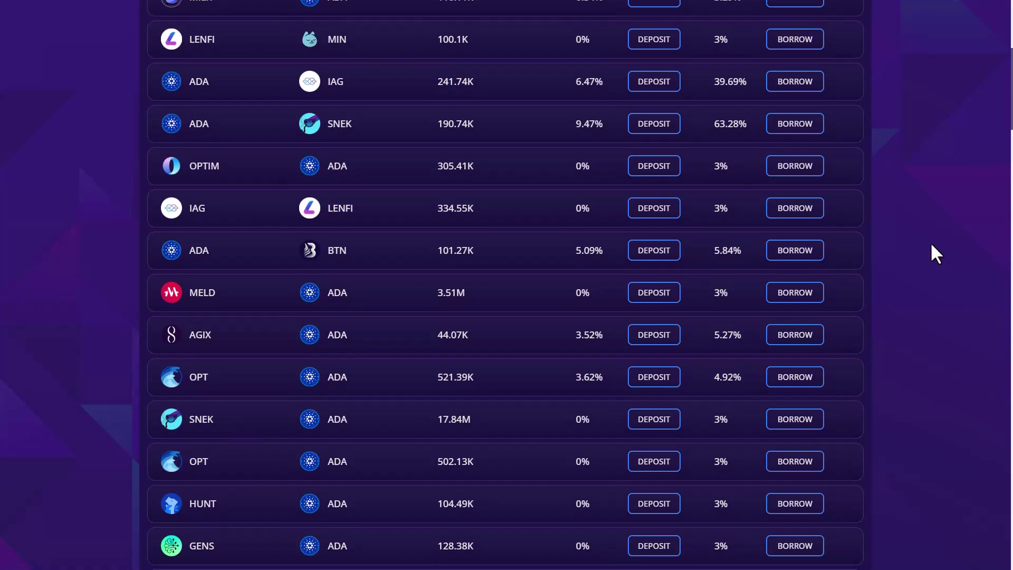
scroll(931, 244, "down", 2)
scroll(932, 244, "down", 2)
scroll(931, 246, "down", 2)
scroll(931, 247, "down", 2)
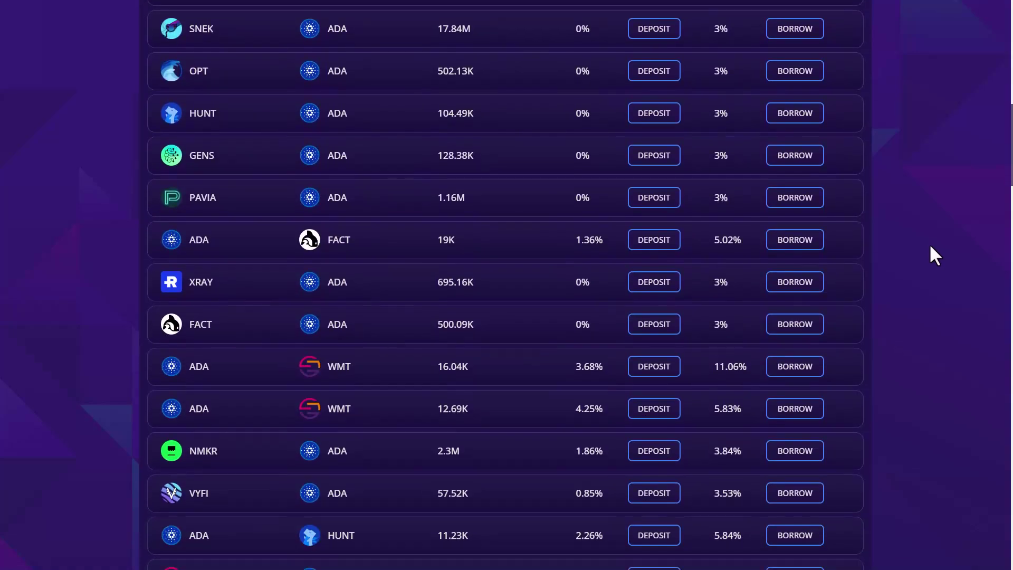
scroll(930, 246, "down", 2)
scroll(930, 246, "down", 3)
scroll(930, 247, "down", 2)
scroll(930, 247, "down", 2)
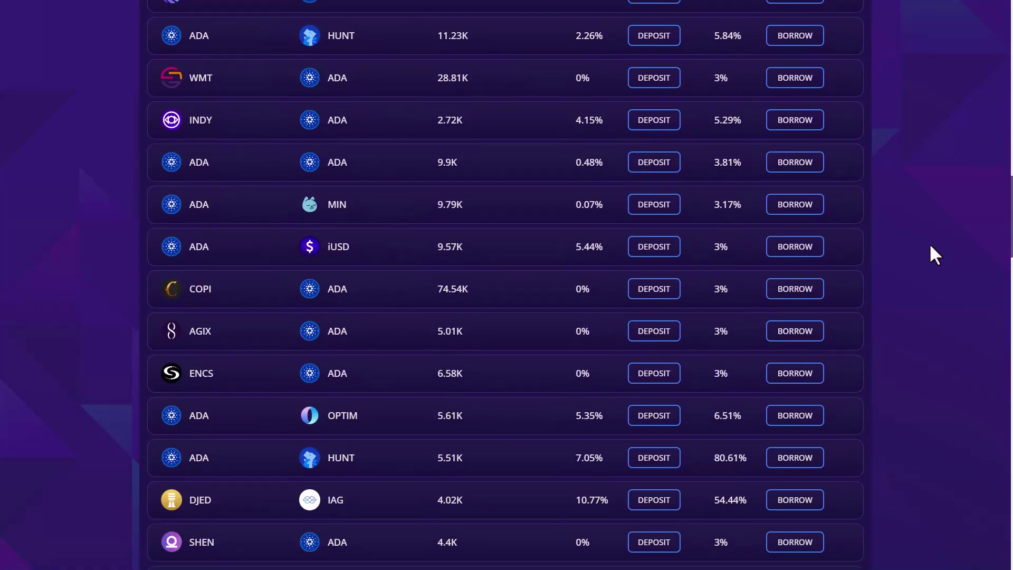
scroll(930, 246, "down", 3)
scroll(930, 245, "down", 3)
scroll(930, 246, "down", 3)
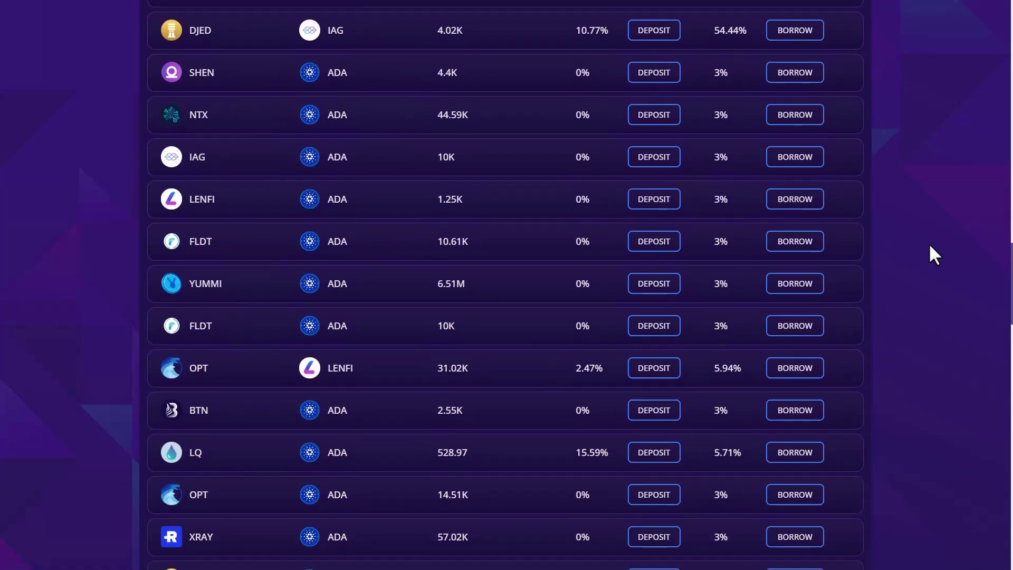
scroll(928, 244, "down", 2)
scroll(927, 243, "up", 5)
scroll(926, 242, "up", 2)
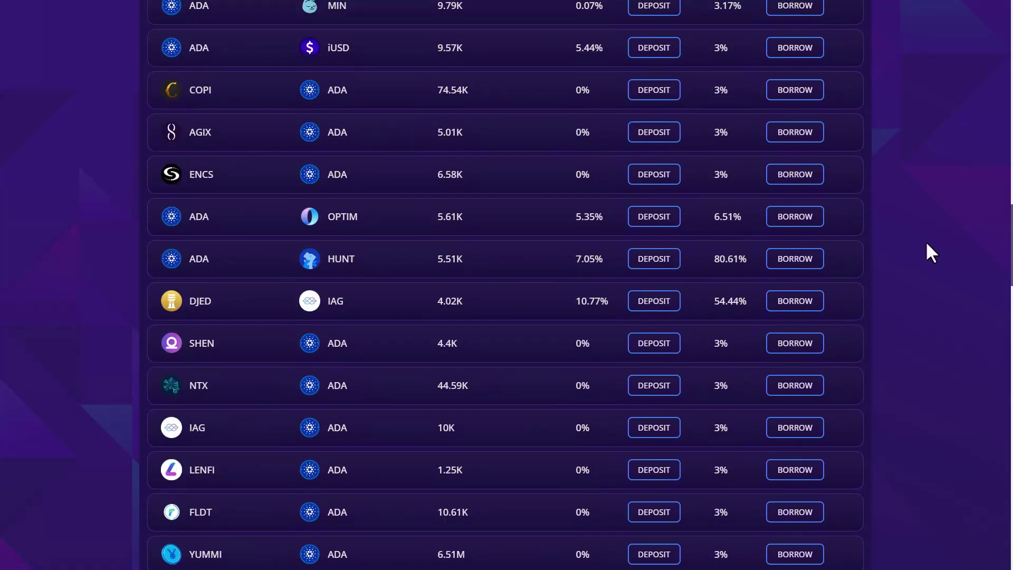
scroll(927, 243, "up", 3)
scroll(927, 241, "up", 5)
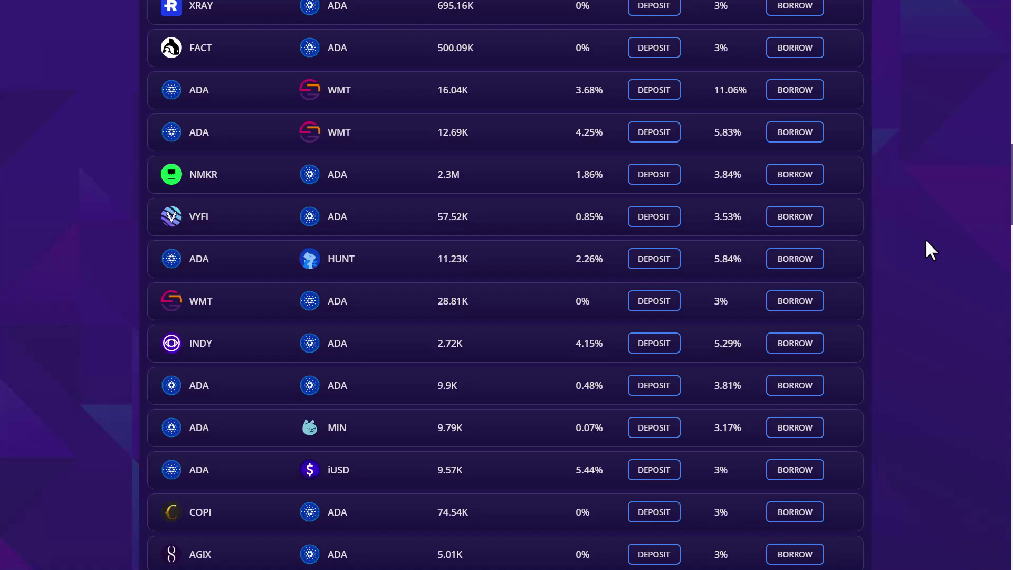
scroll(926, 241, "up", 2)
scroll(927, 241, "up", 6)
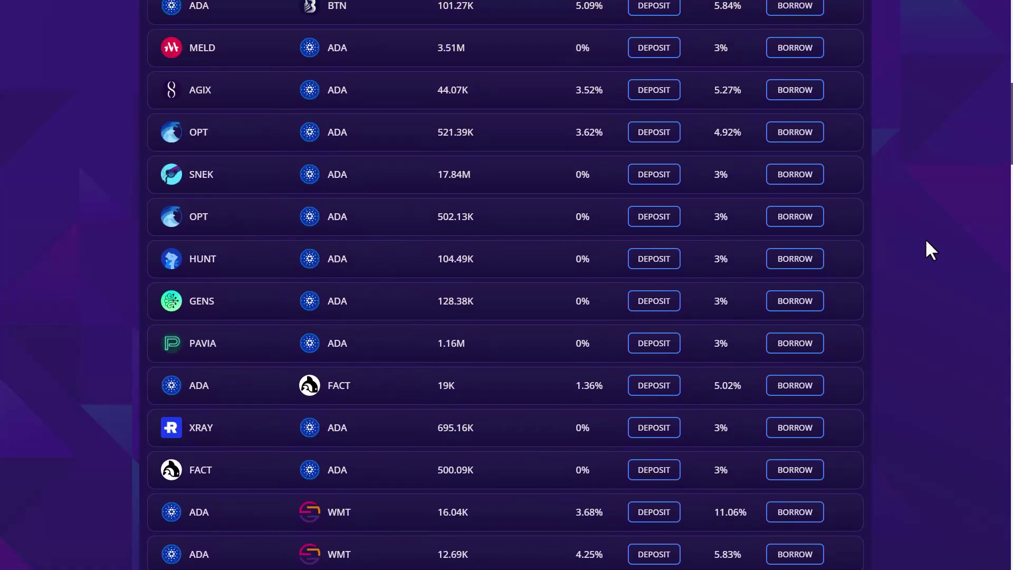
scroll(927, 241, "up", 4)
scroll(926, 241, "up", 3)
scroll(926, 241, "up", 3)
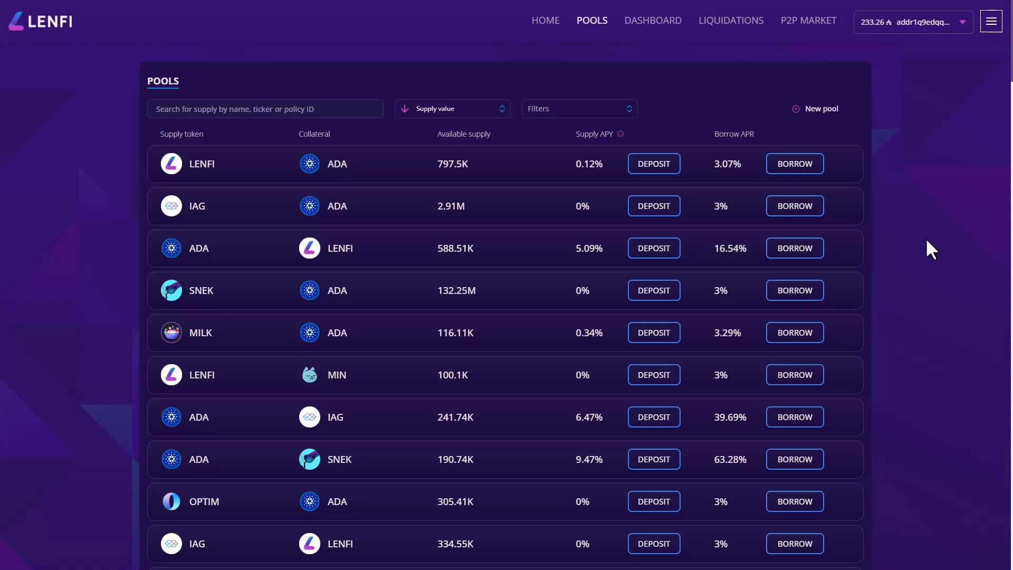
left_click(518, 255)
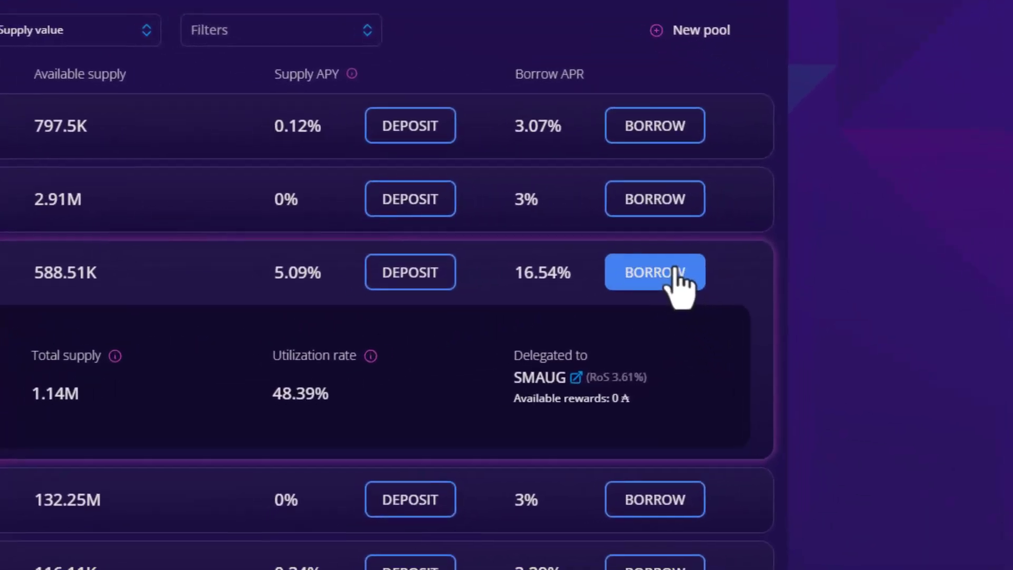
left_click(657, 277)
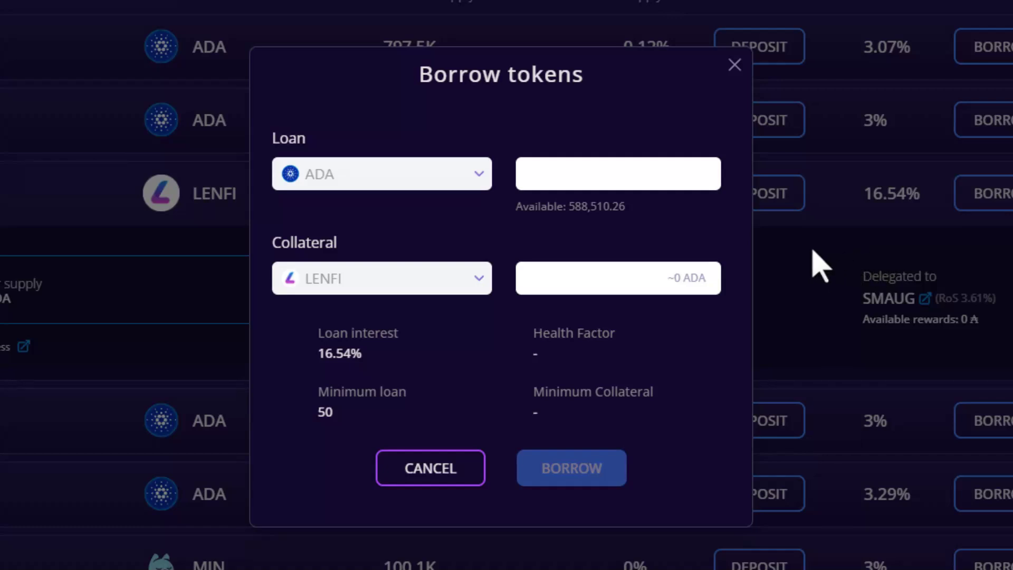
- Enter a 150 ADA loan against 200 LENFI collateral and review the loan terms
left_click(658, 172)
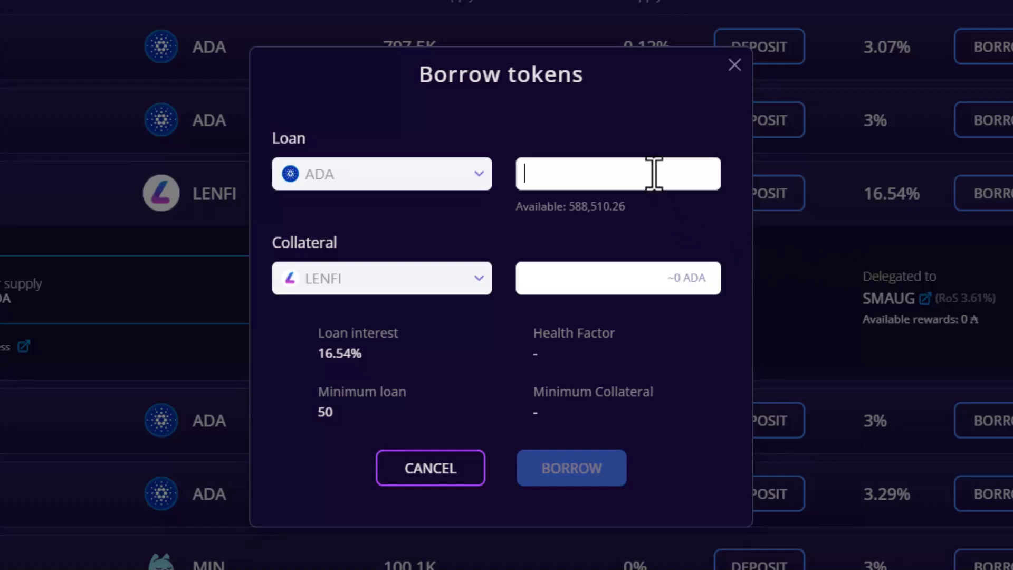
type("1")
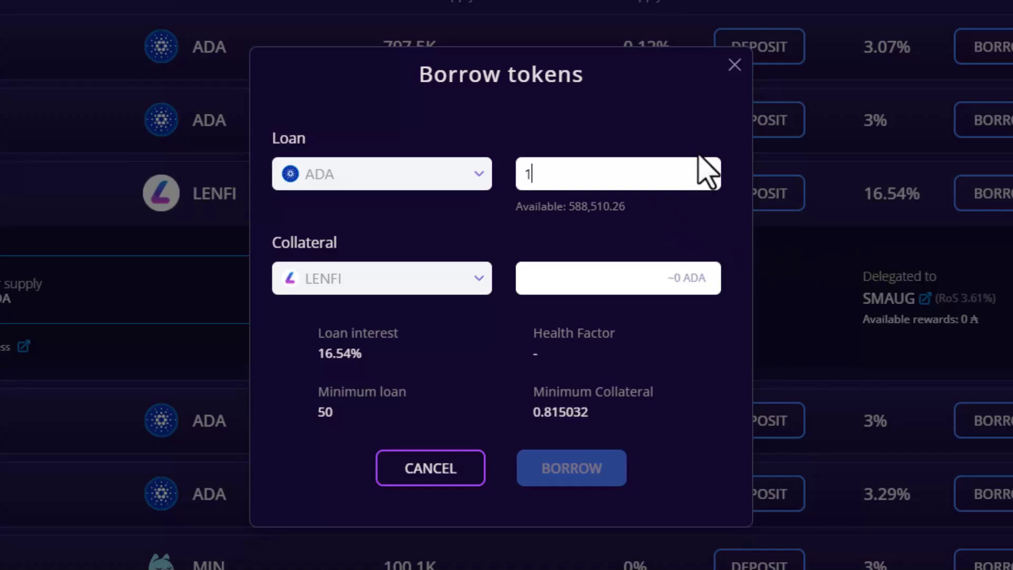
type("50")
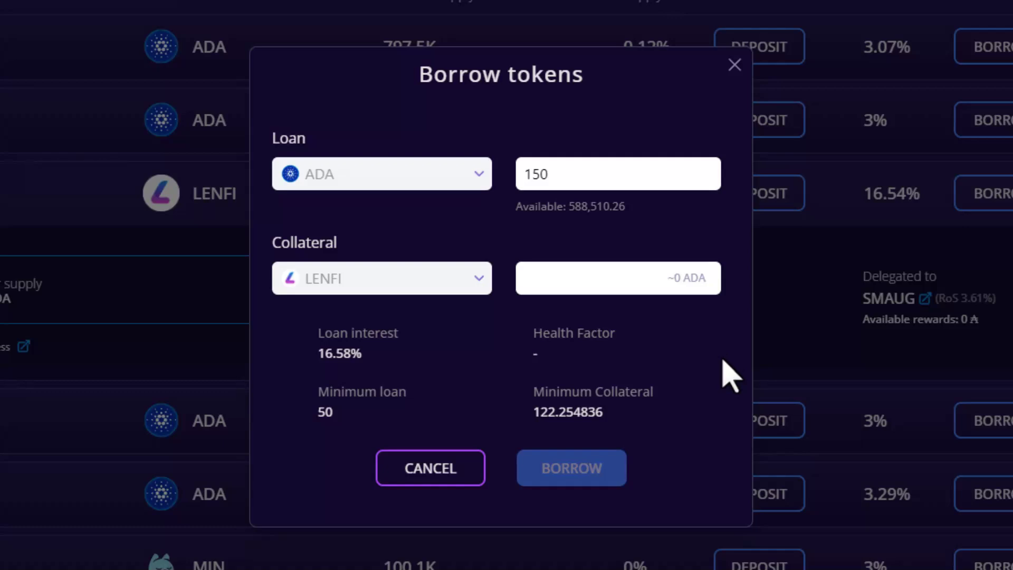
left_click(654, 285)
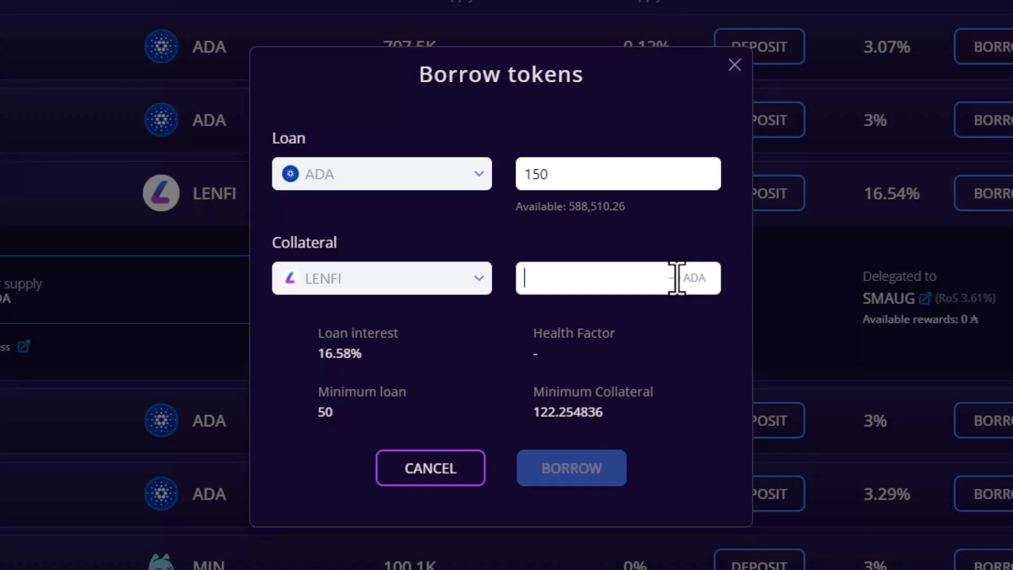
type("20")
type("0")
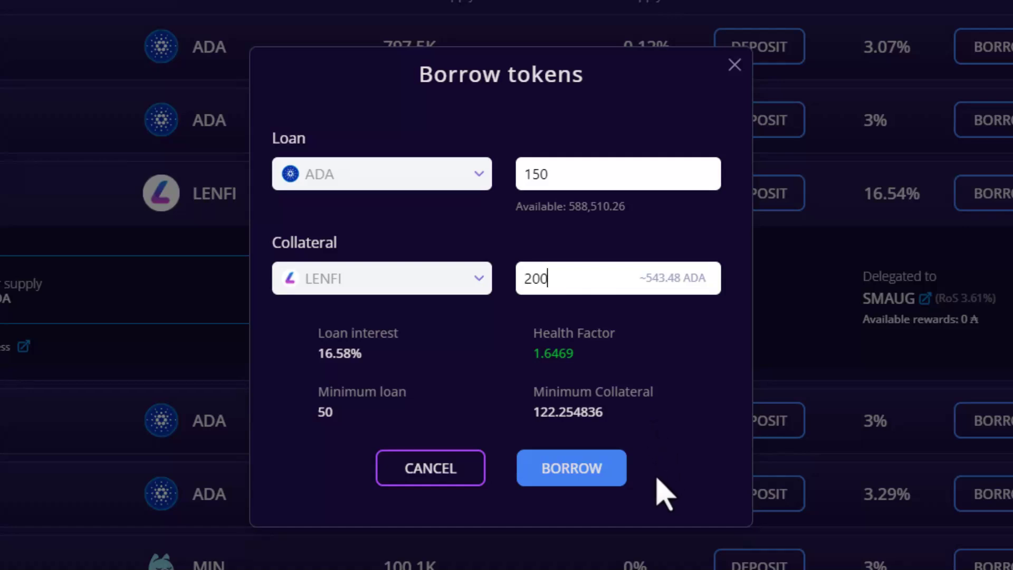
left_click(580, 478)
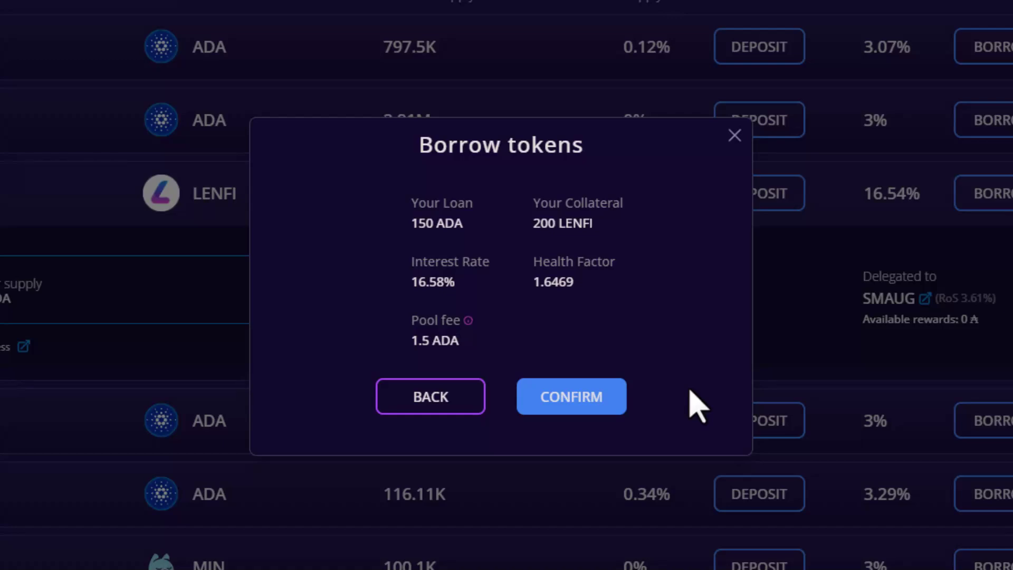
- Confirm the borrow and sign it in Nami with the wallet password
left_click(582, 400)
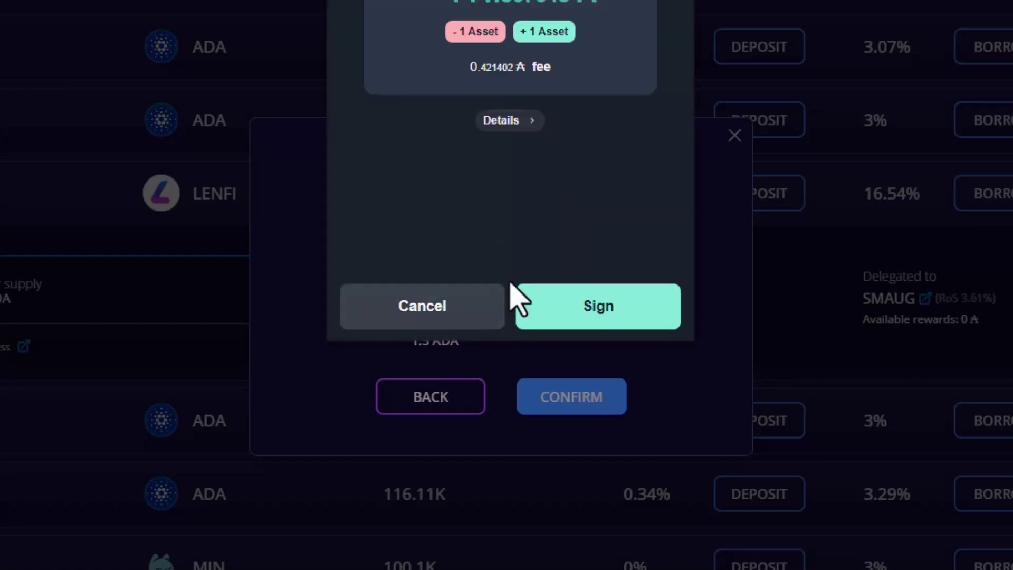
left_click(575, 319)
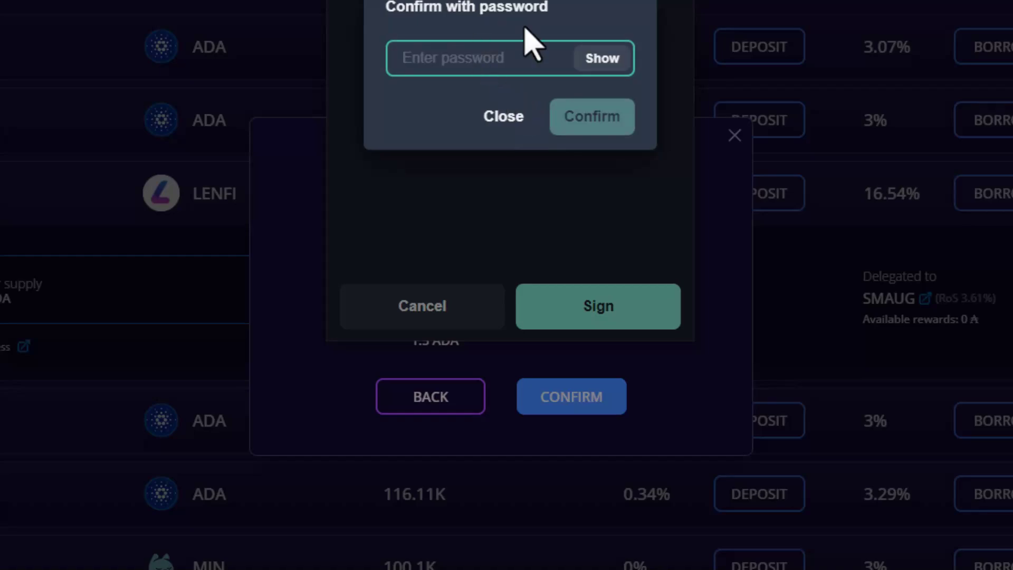
key("ctrl+v")
left_click(608, 124)
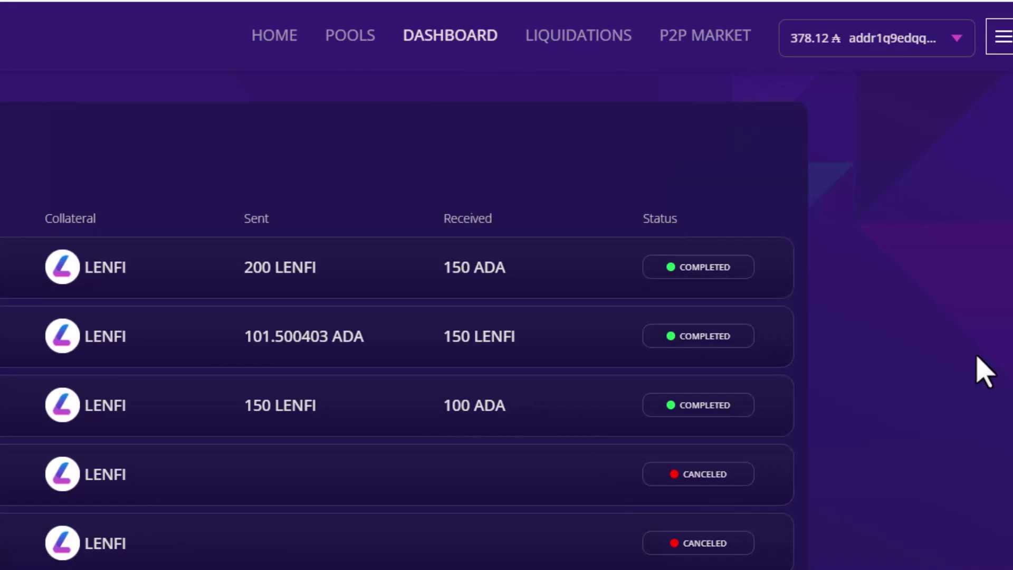
left_click(900, 3)
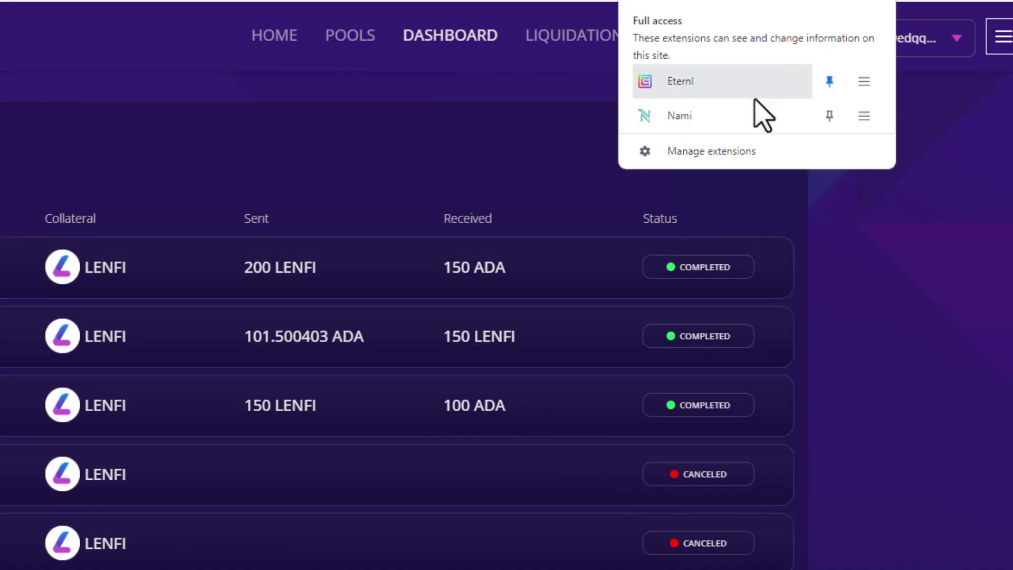
left_click(756, 116)
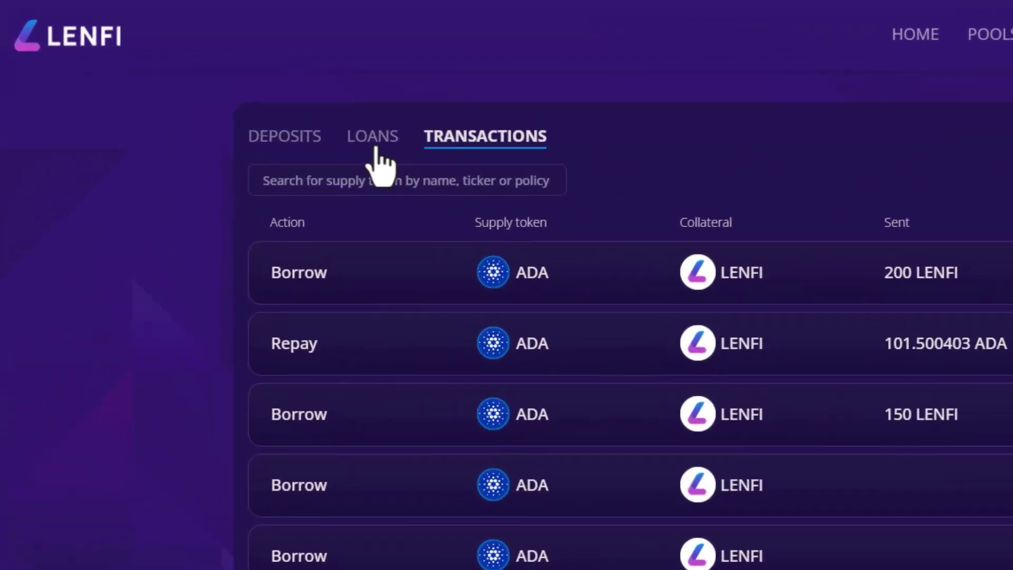
left_click(317, 117)
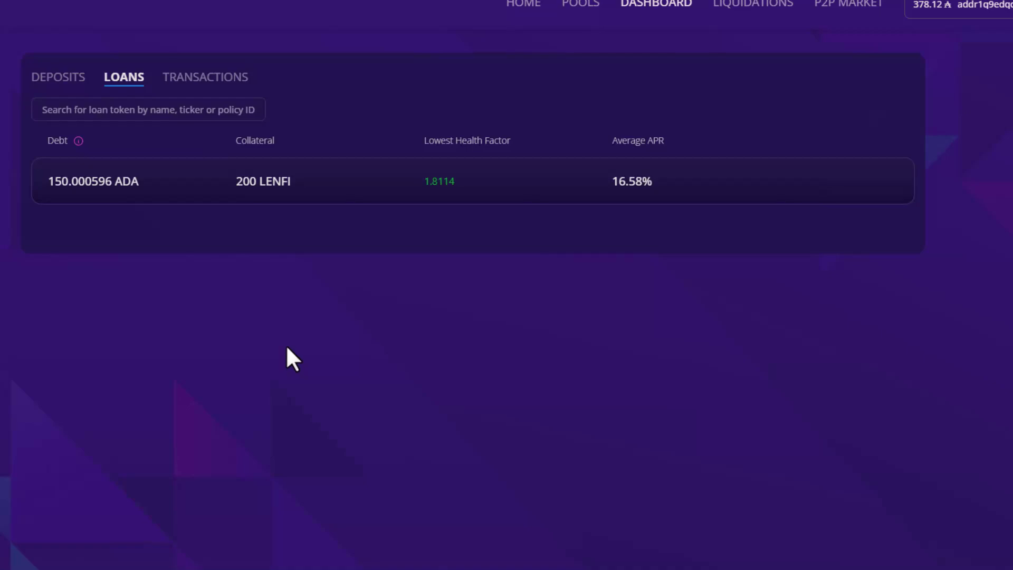
- Expand the 150 ADA loan to check its health factor, then go to the dashboard
left_click(335, 188)
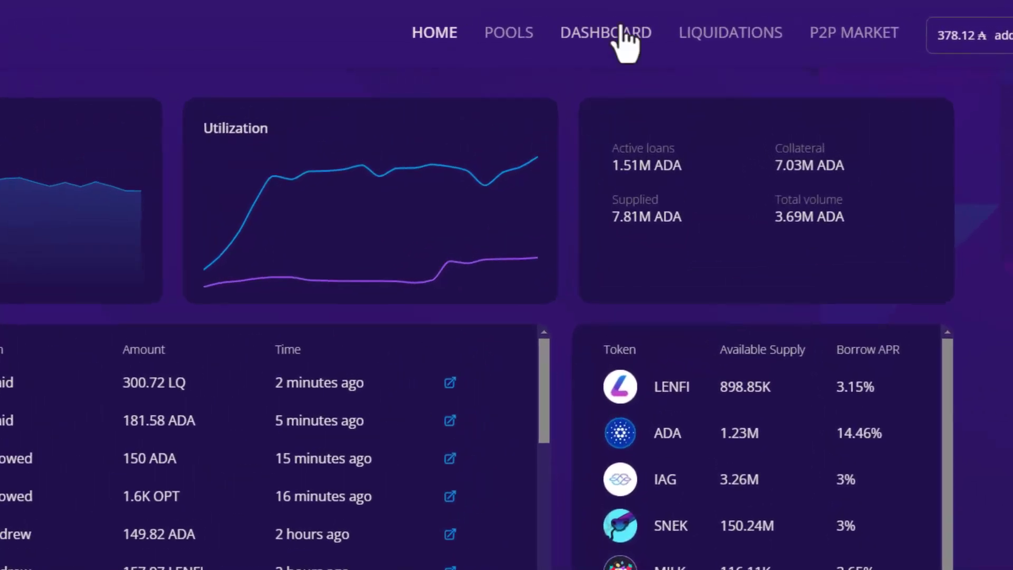
left_click(660, 20)
- Open the 150 ADA loan under Loans and confirm its repayment
left_click(2, 130)
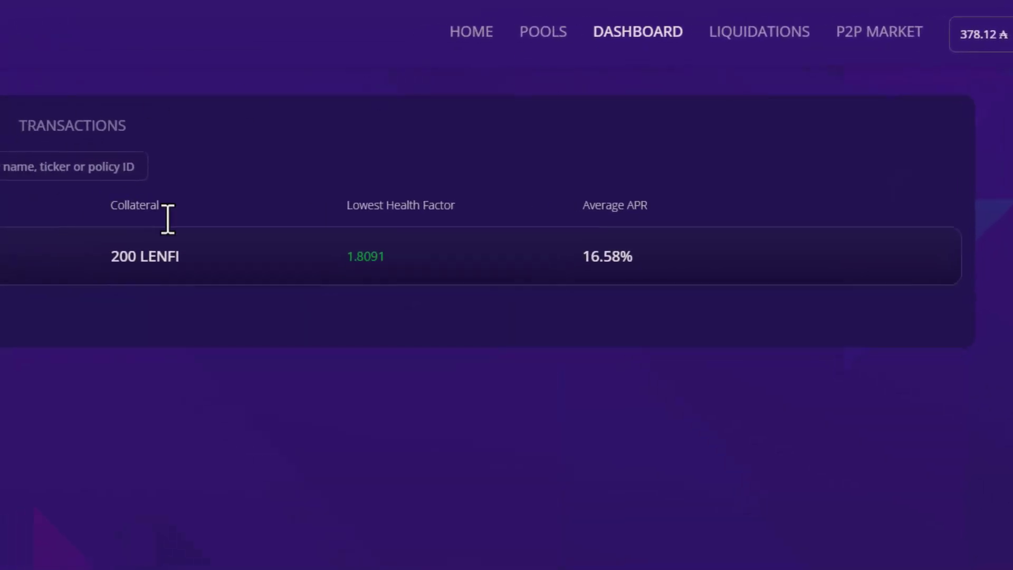
left_click(364, 248)
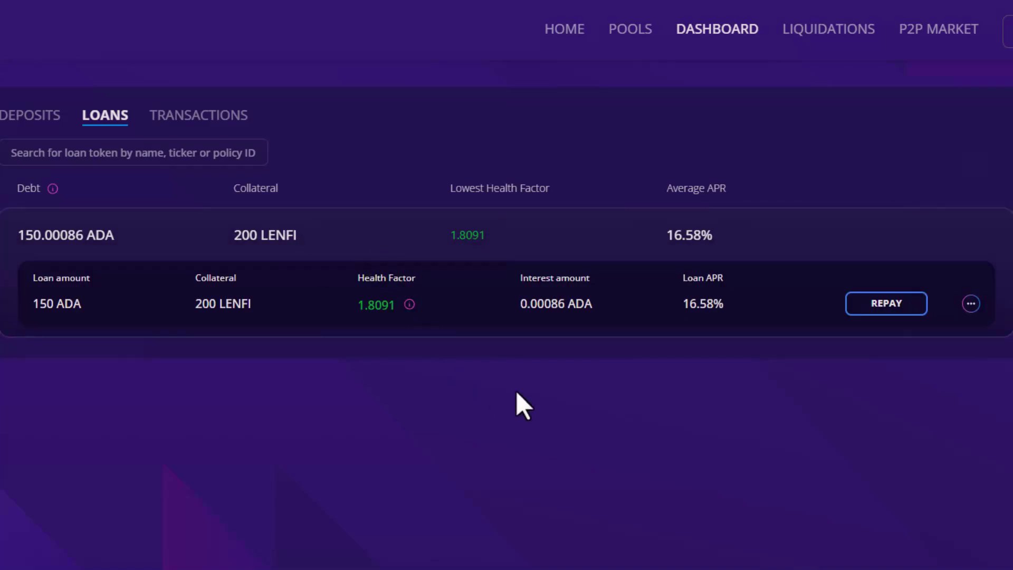
left_click(897, 304)
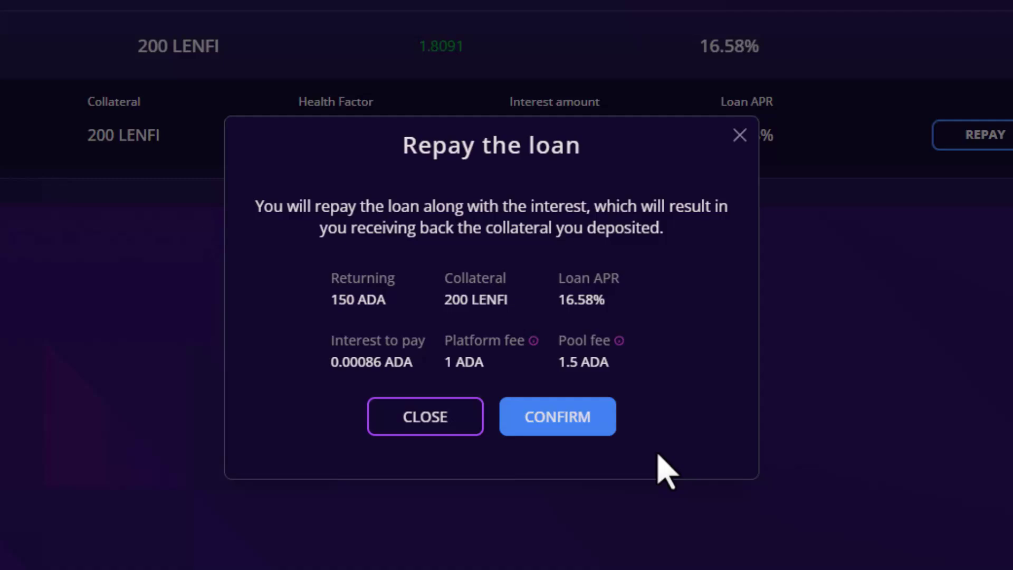
left_click(584, 417)
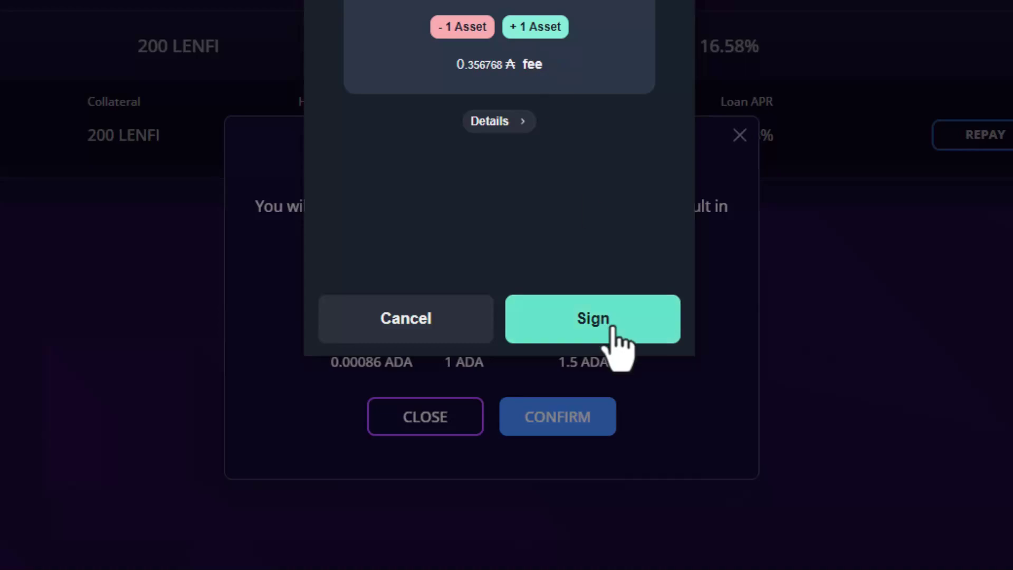
- Sign the repayment transaction in Nami using the wallet password
left_click(615, 341)
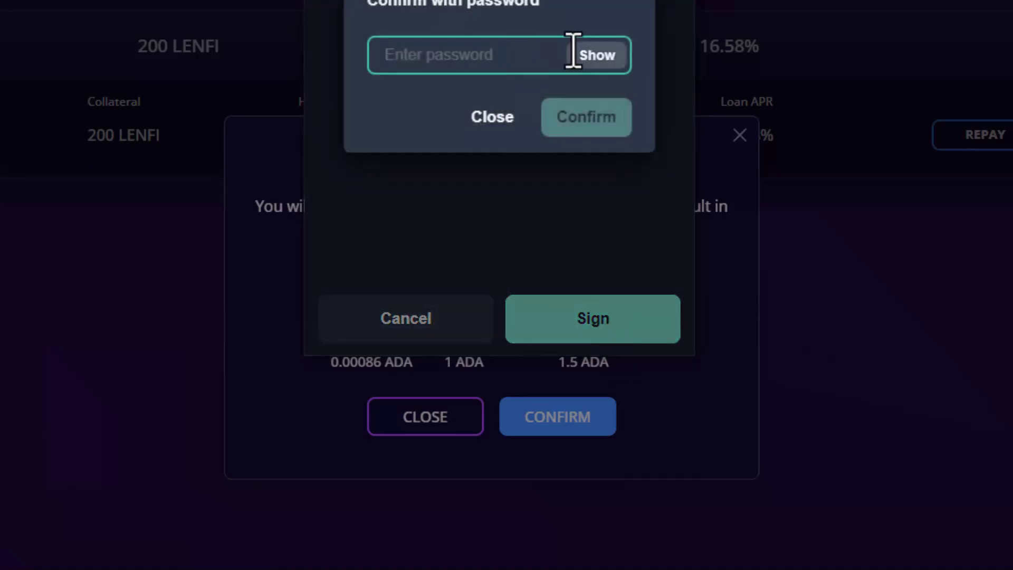
key("ctrl+v")
key("Return")
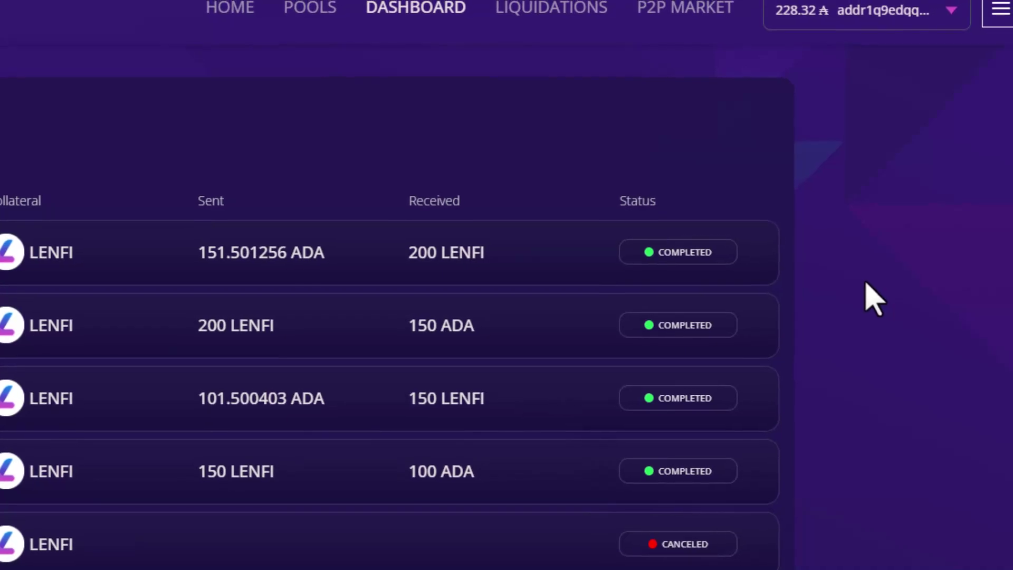
- Open Nami from the extensions menu to check the 1,000 returned LENFI tokens
left_click(876, 1)
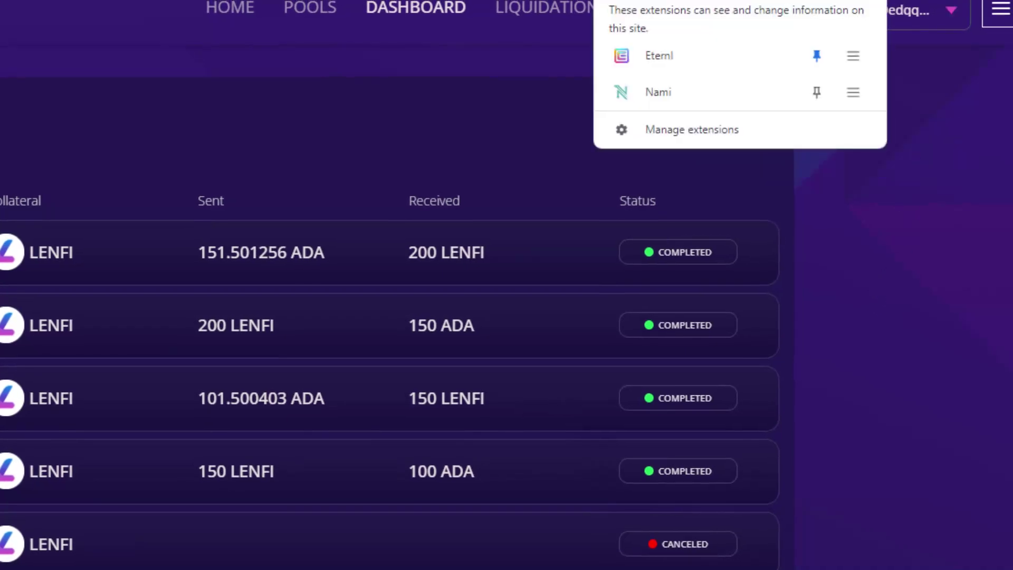
left_click(778, 88)
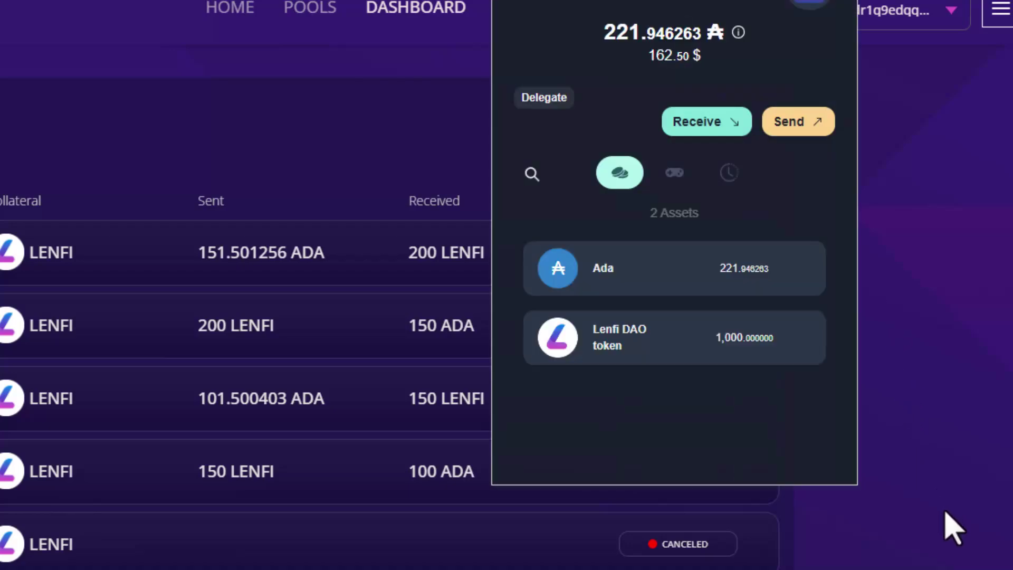